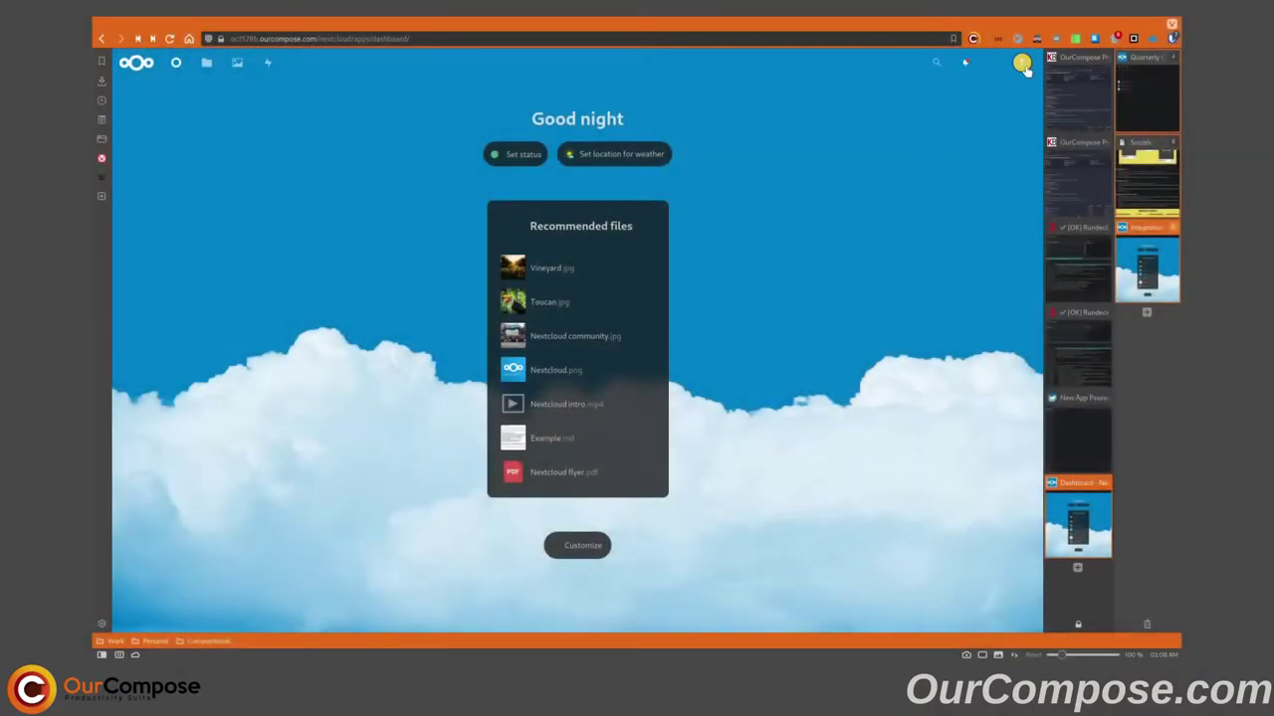
From Apps > App bundles, enable all four Groupware bundle apps and return to the dashboard.
click(1022, 65)
click(1009, 163)
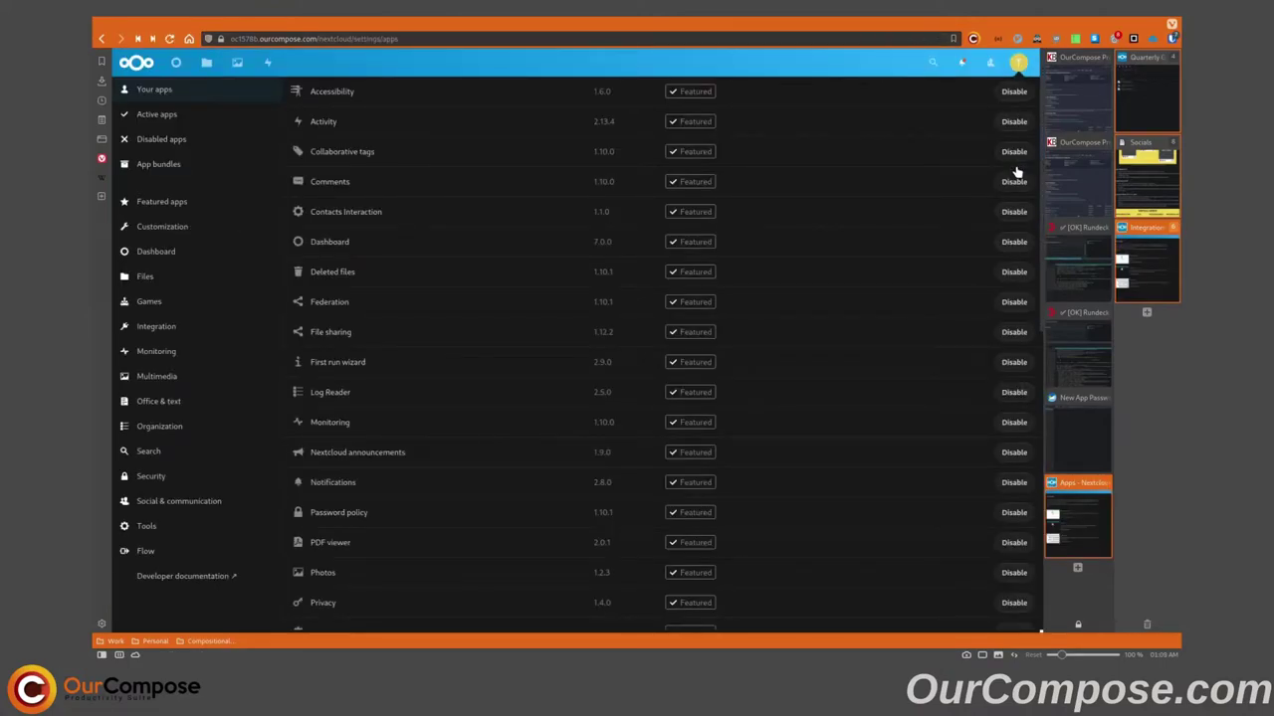
click(151, 164)
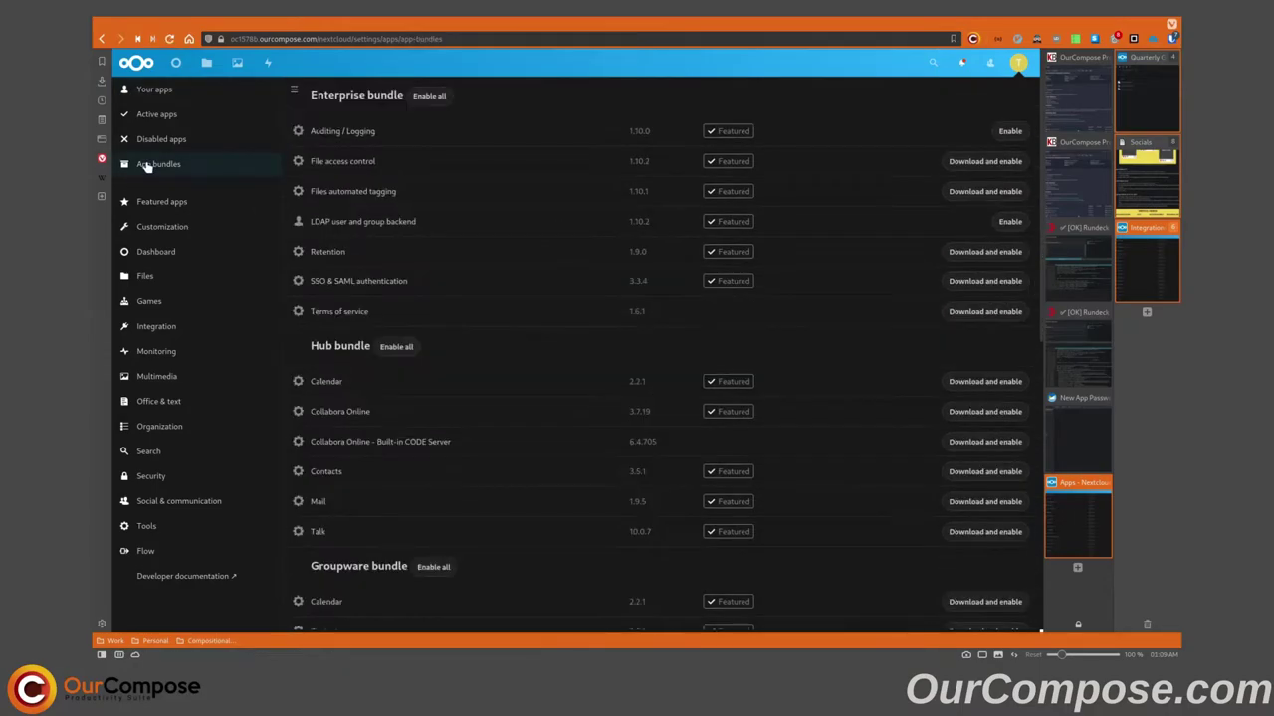
scroll(475, 314, down, 3)
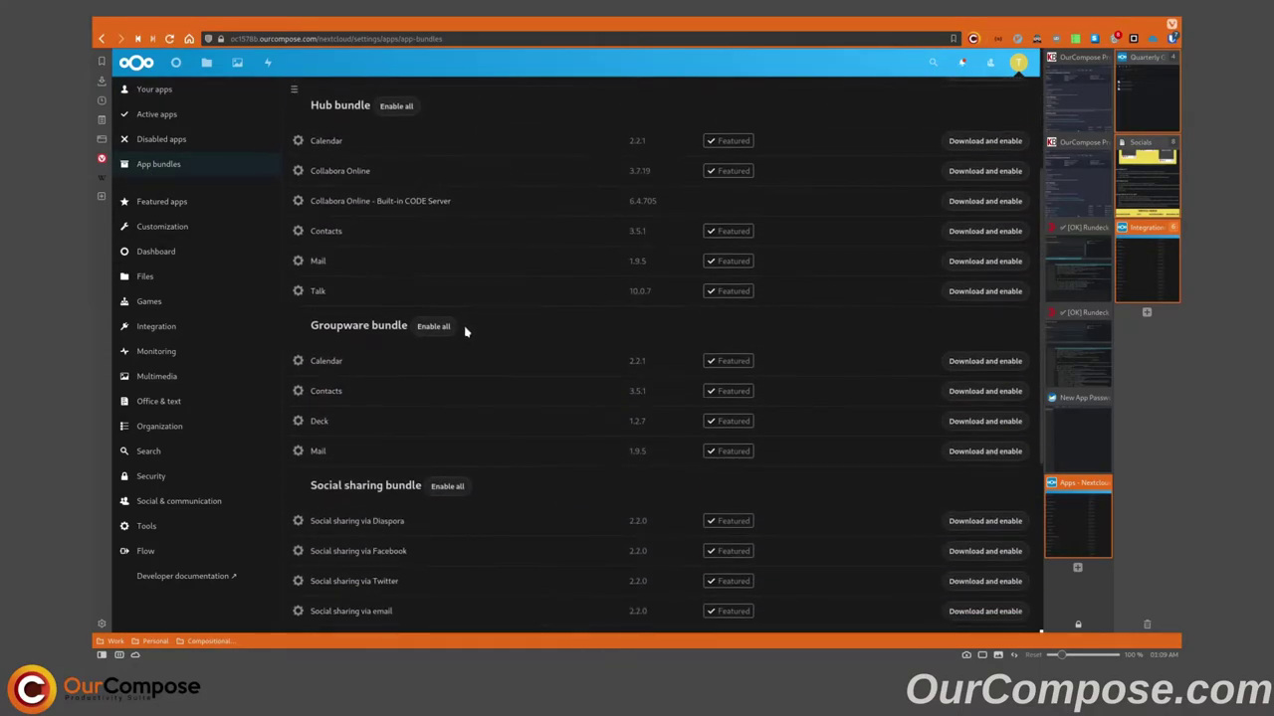
click(434, 328)
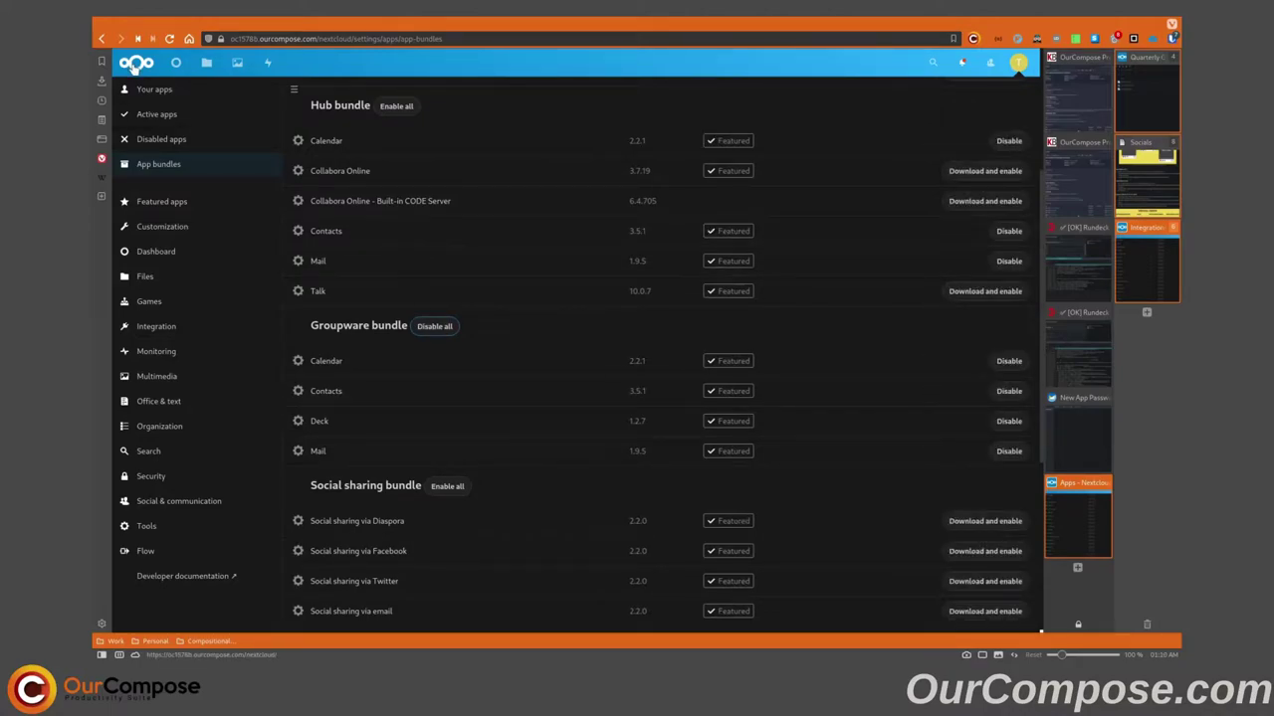
click(146, 64)
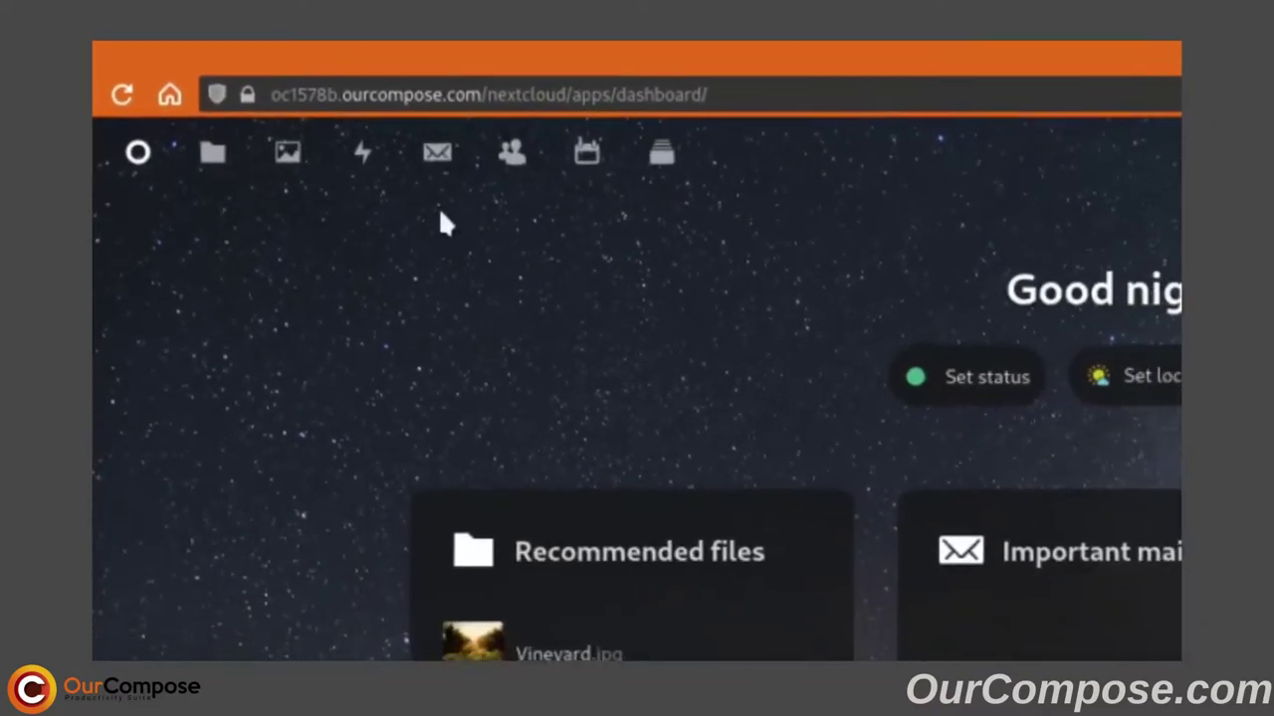
In Mail's automatic setup, enter the account name, e-mail address and pasted password, then connect.
click(437, 151)
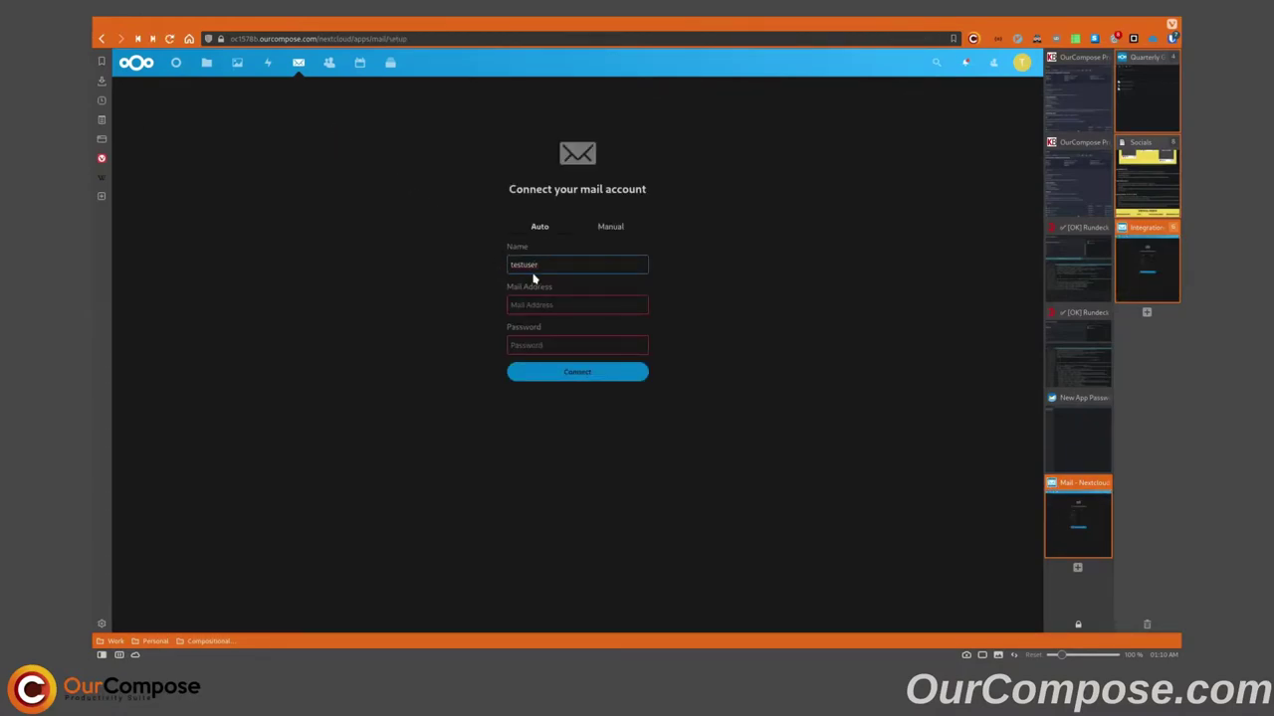
key(ctrl+a)
text(Bo)
key(Tab)
key(ctrl+v)
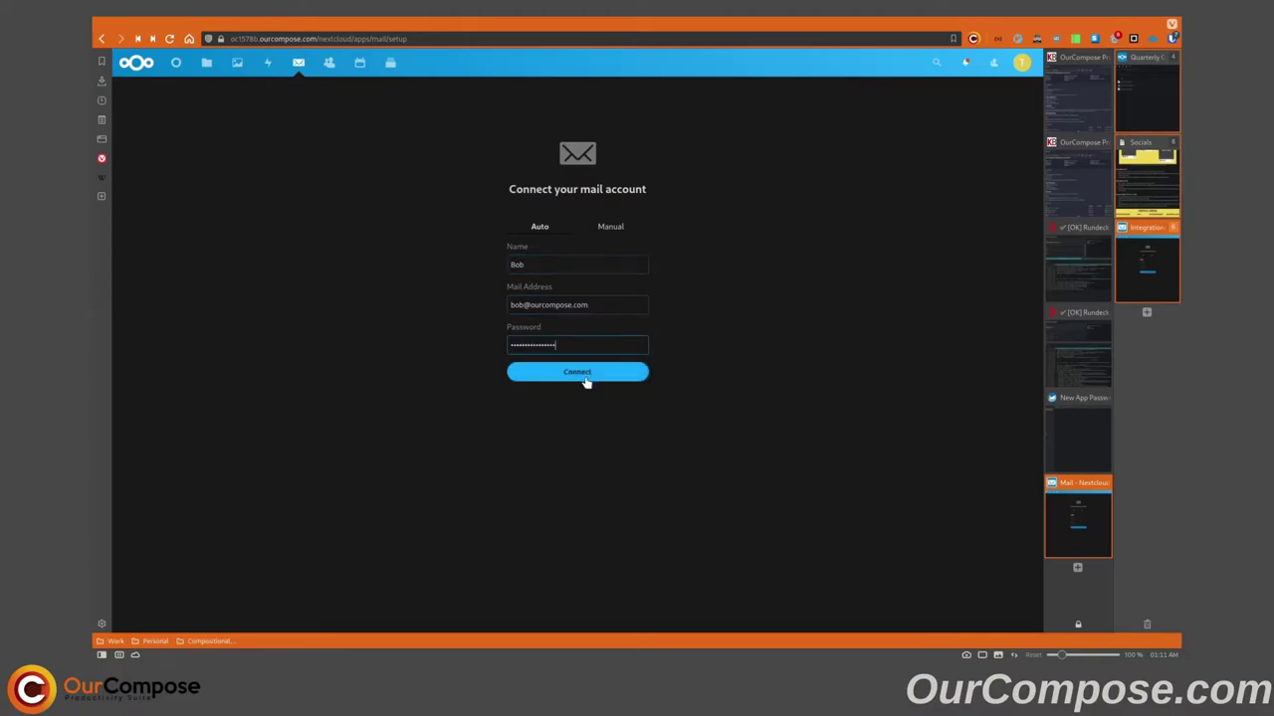
click(581, 372)
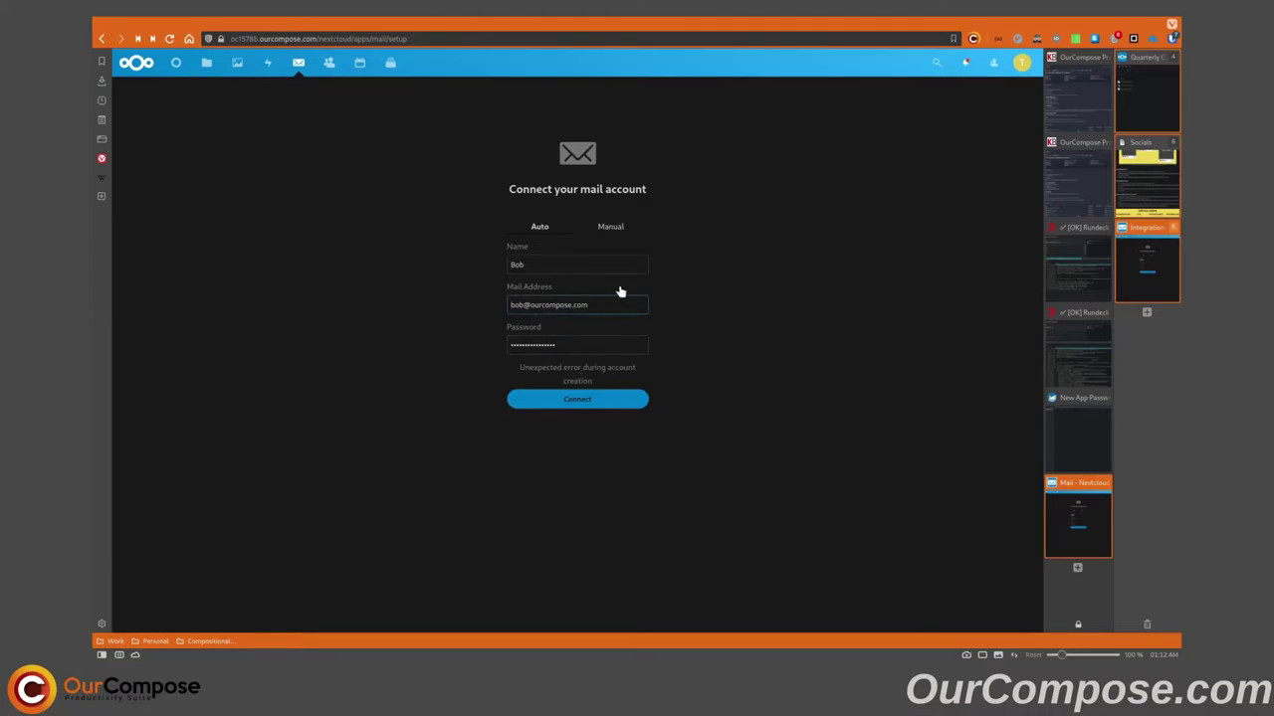
Connect the mail account with manual IMAP/SMTP server settings, then open the empty Contacts app.
click(619, 228)
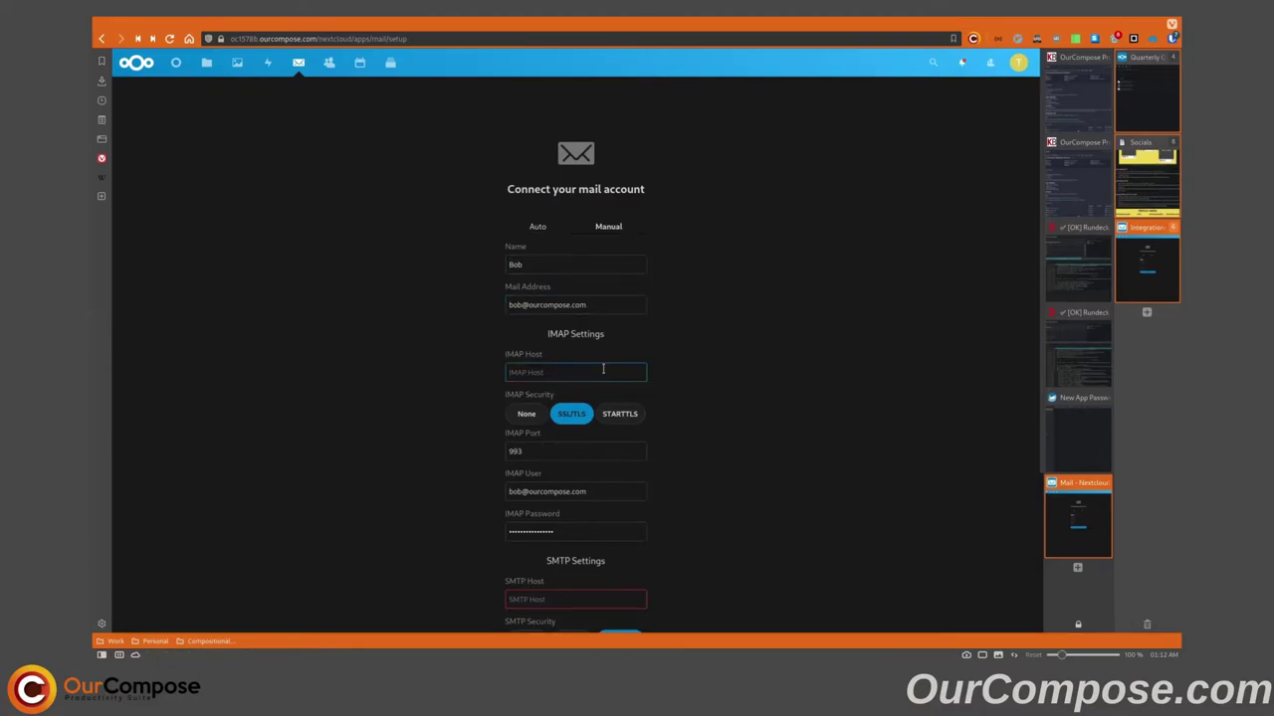
text(i)
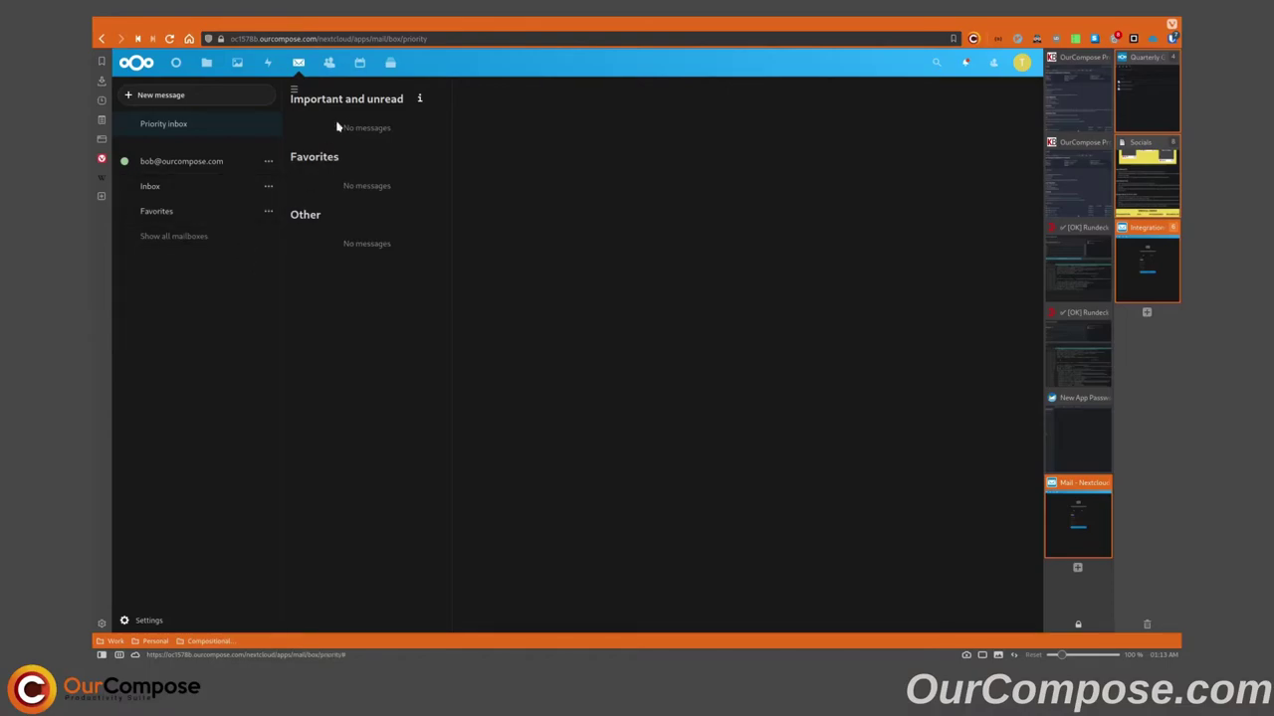
click(332, 64)
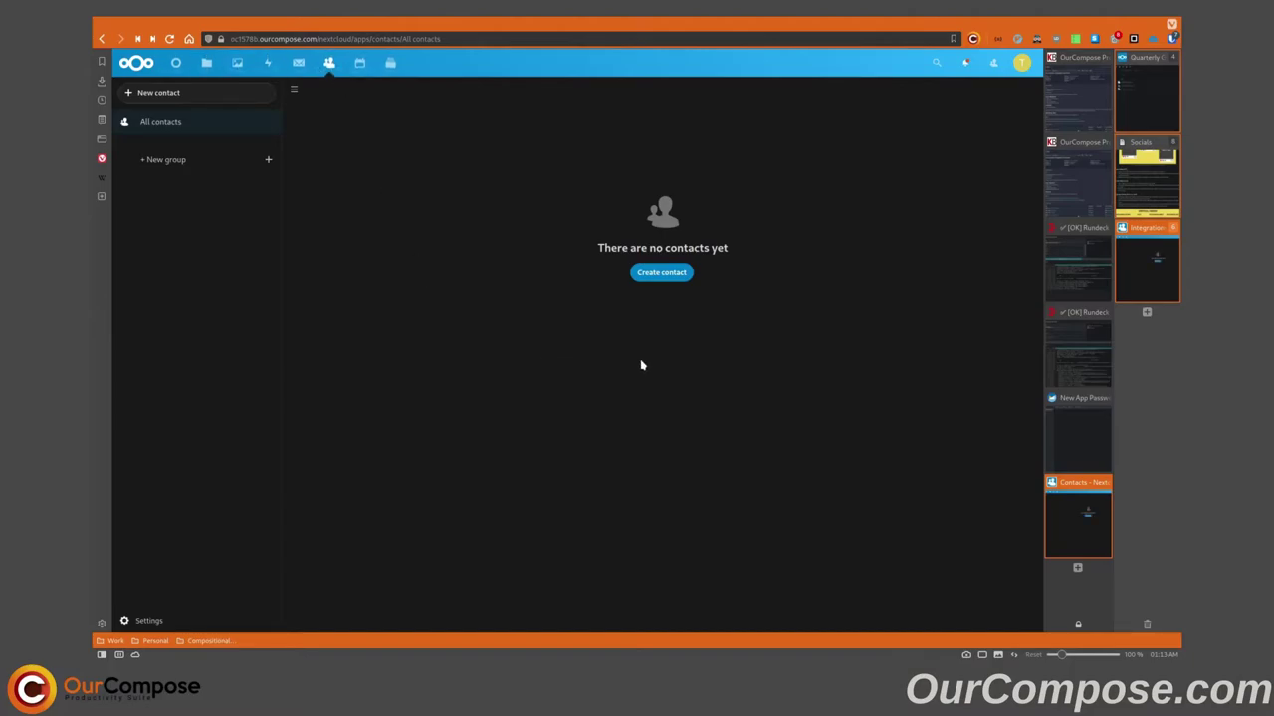
Create a new contact and fill in the contact's name, phone number and e-mail address.
click(661, 271)
text(Bob)
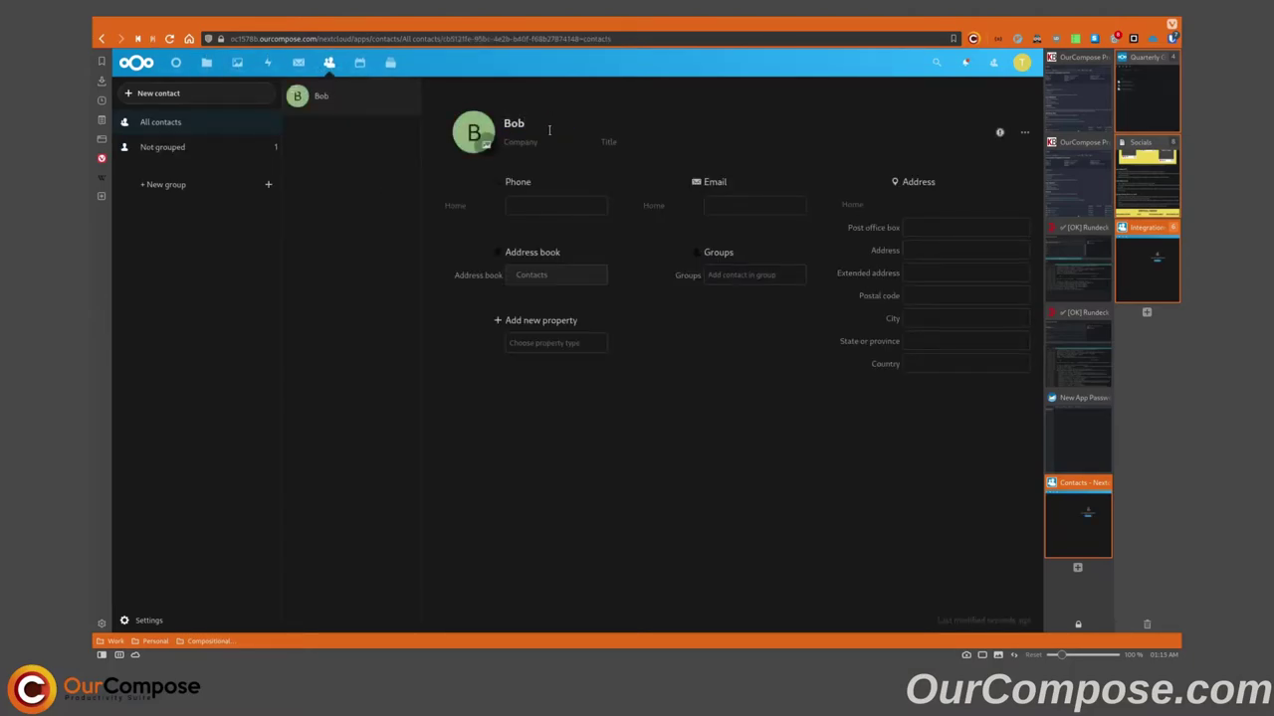
click(548, 199)
text(888-888-8888)
key(Tab)
key(Tab)
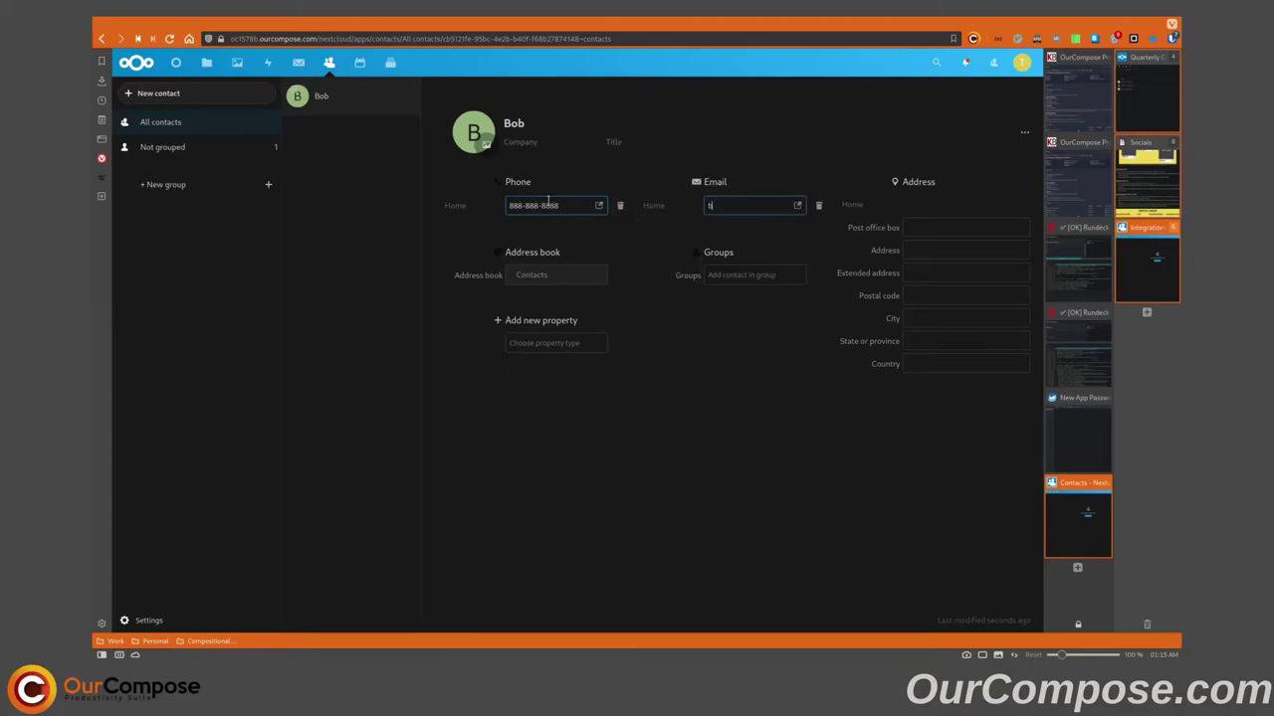
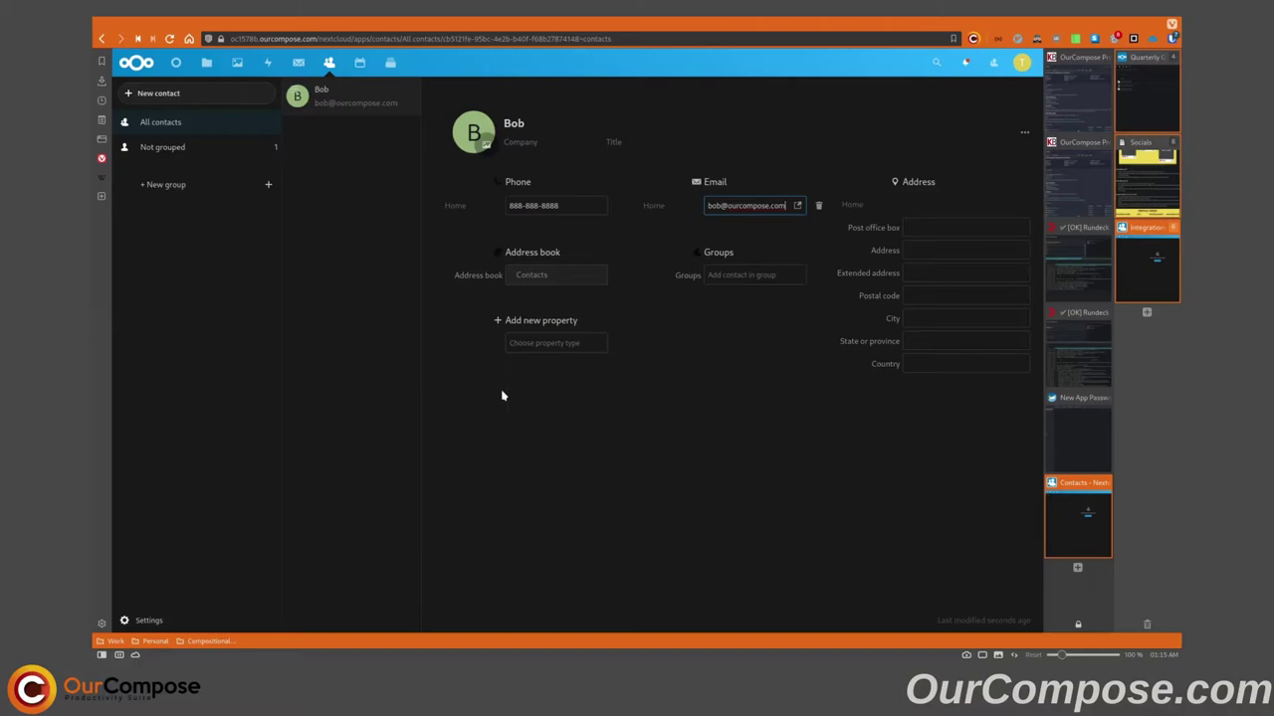
Add a birthday property to the contact set to Jul 4, 2021.
click(544, 342)
click(557, 409)
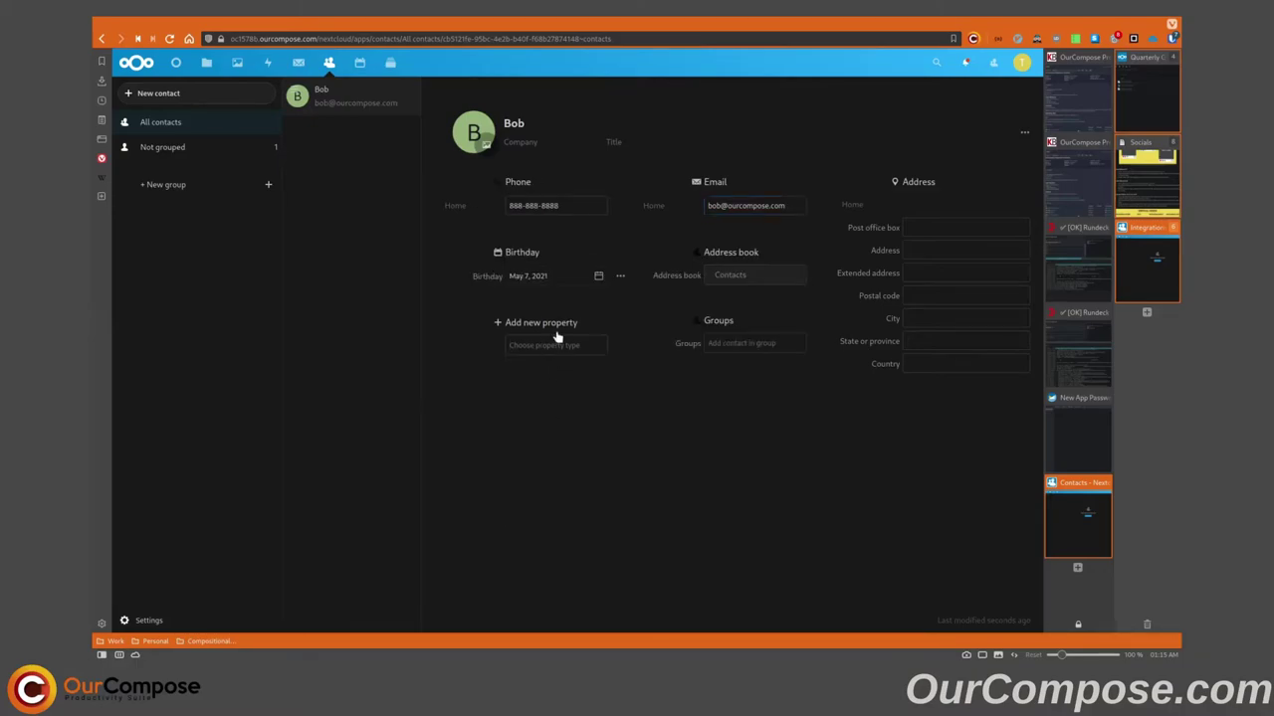
click(598, 276)
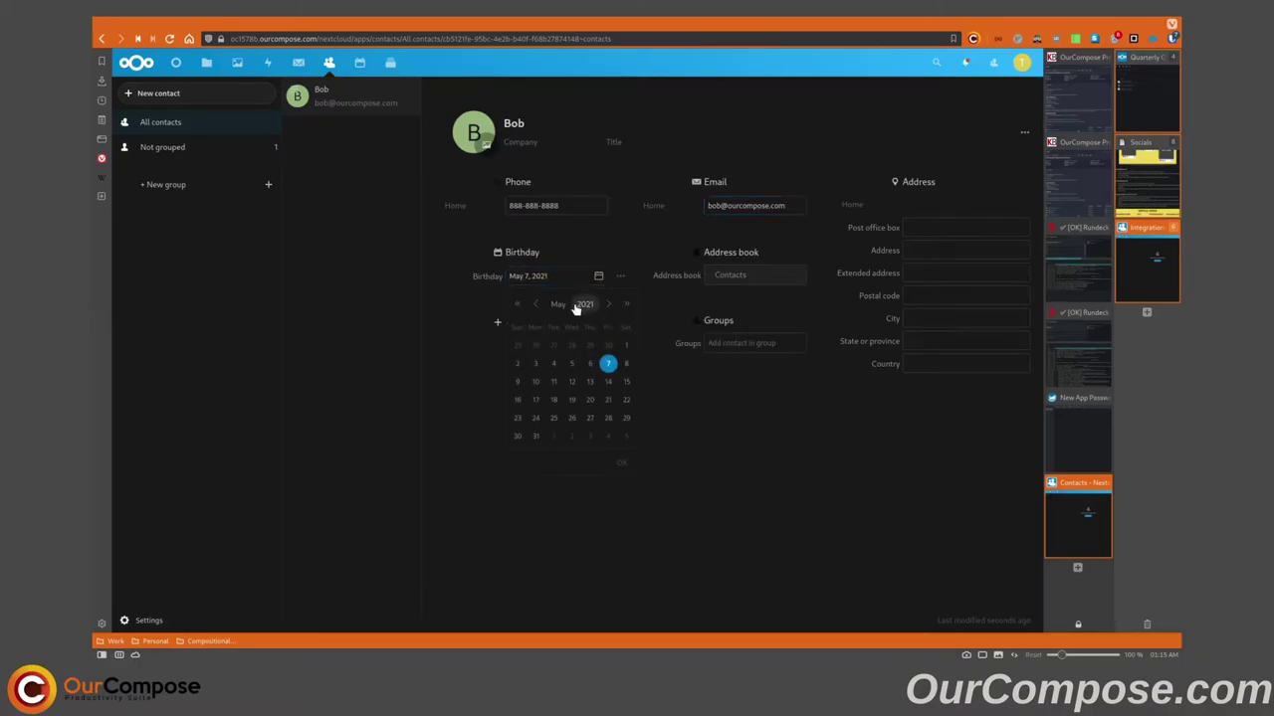
click(560, 304)
click(530, 398)
click(518, 364)
click(622, 464)
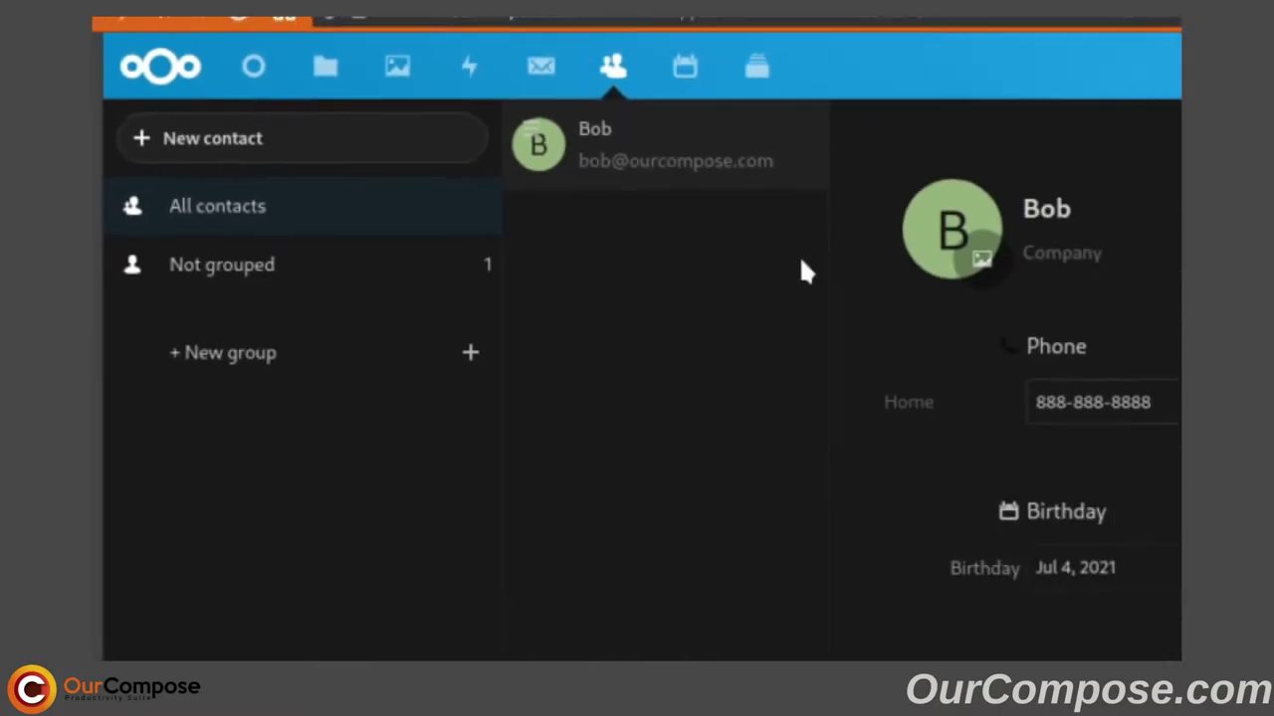
Create a new calendar named 'New Calendar' in the Calendar app.
click(361, 63)
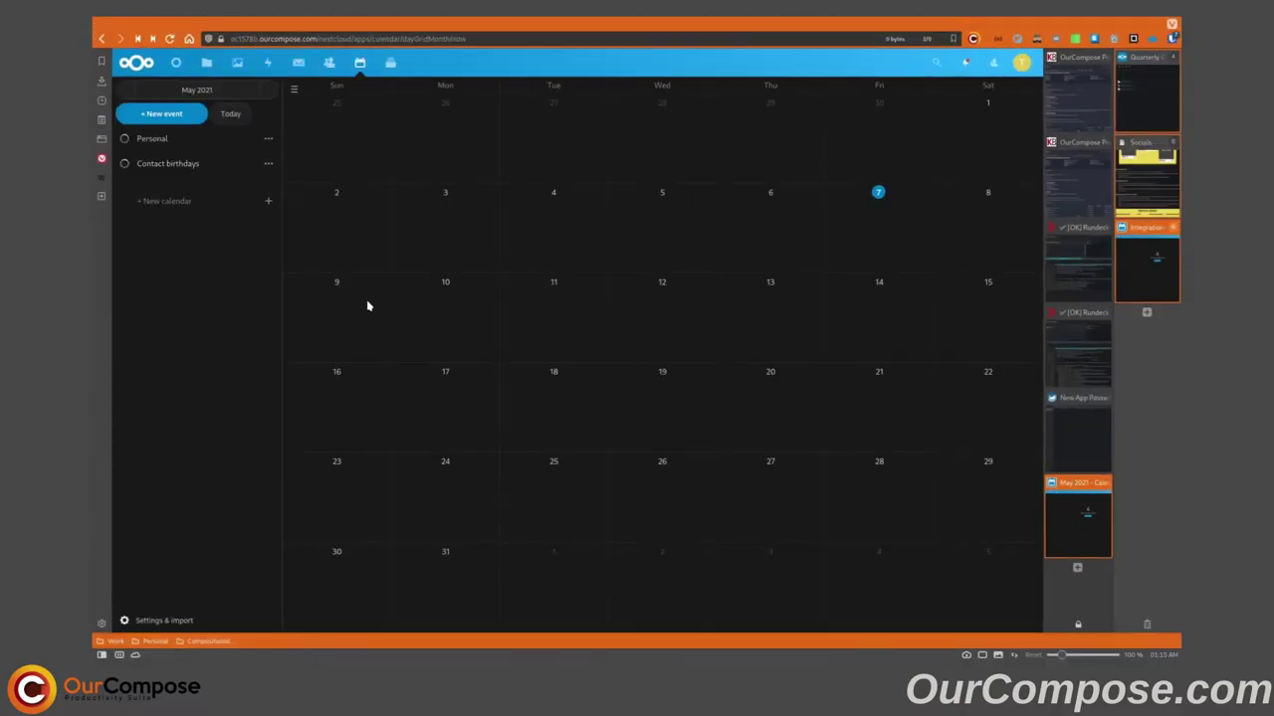
click(268, 200)
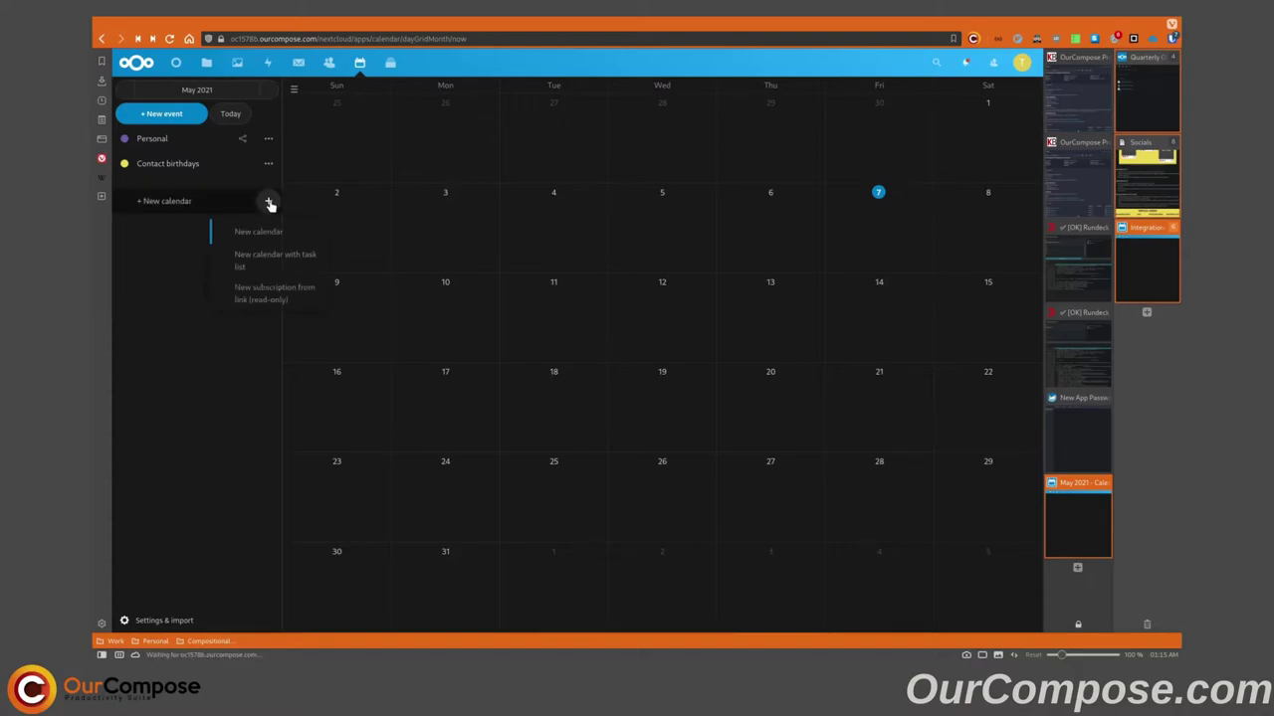
click(262, 236)
text(New)
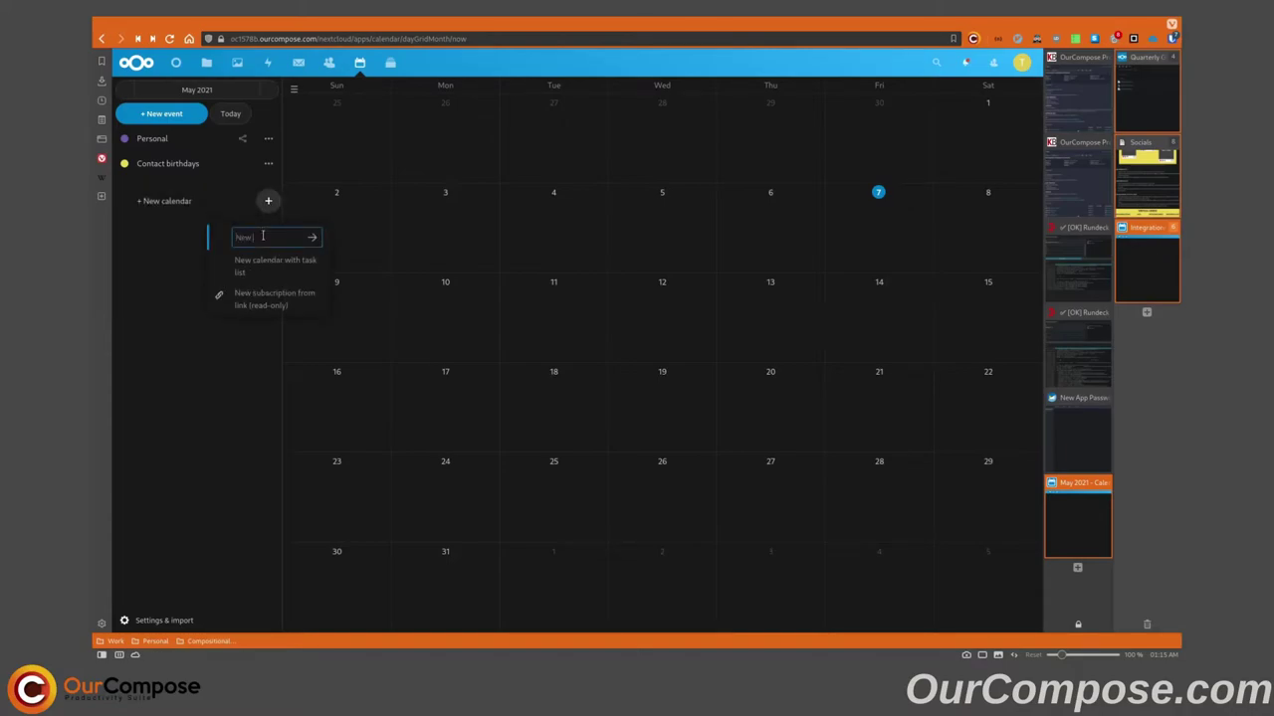
text( Calendar)
key(Return)
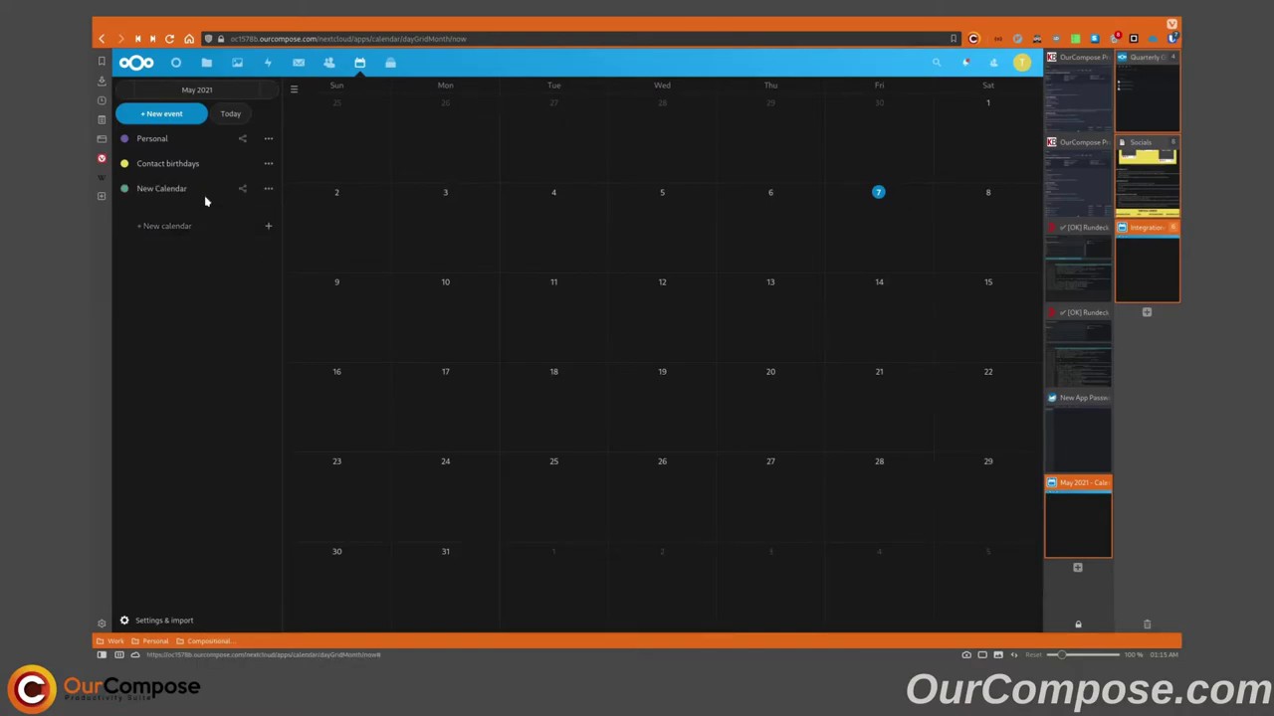
Add an all-day event 'Personal Event' on May 10.
click(178, 116)
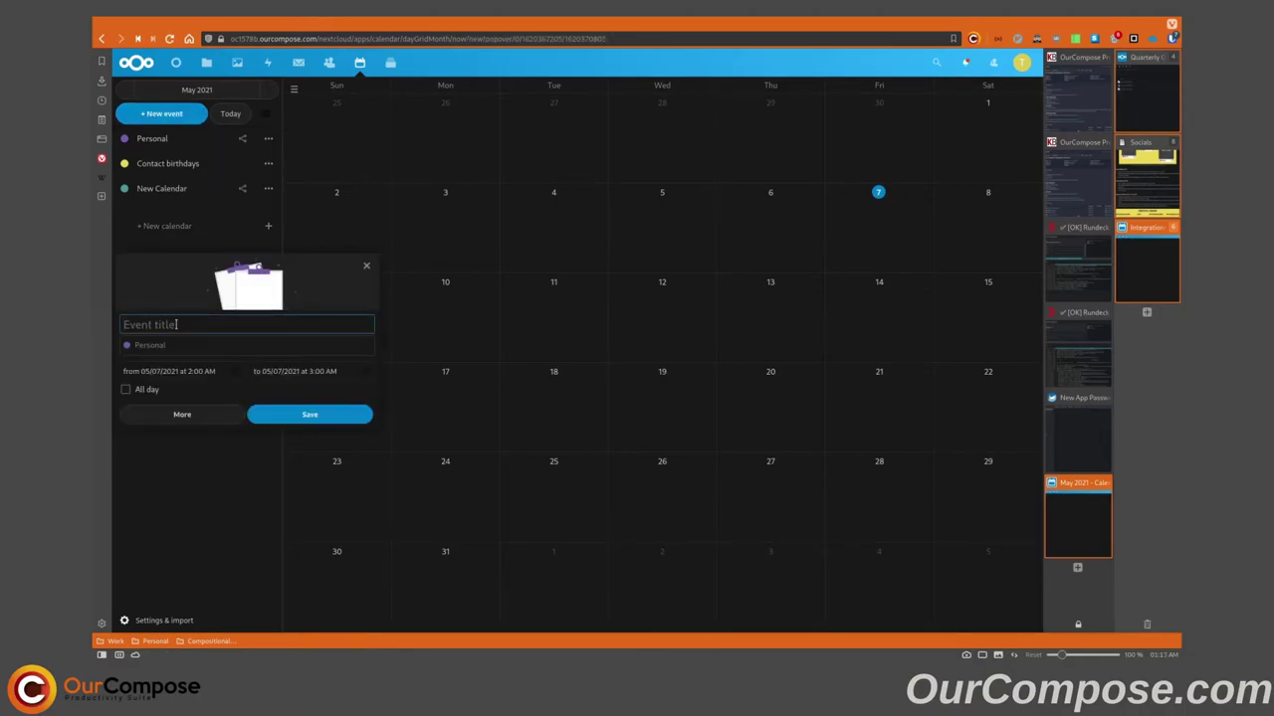
text(Personal Event)
click(167, 371)
click(137, 271)
click(125, 389)
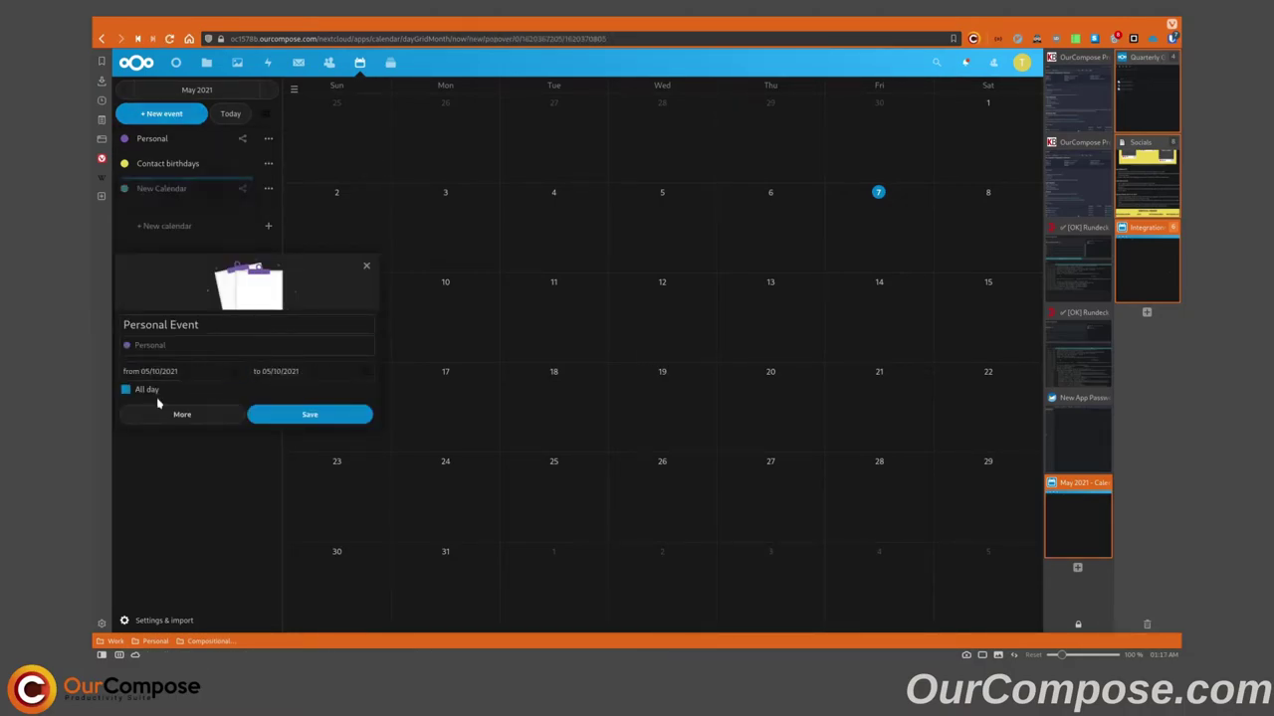
click(261, 414)
Add an event titled 'New Calendar' on May 11 in the New Calendar calendar.
click(181, 113)
text(New Calendar)
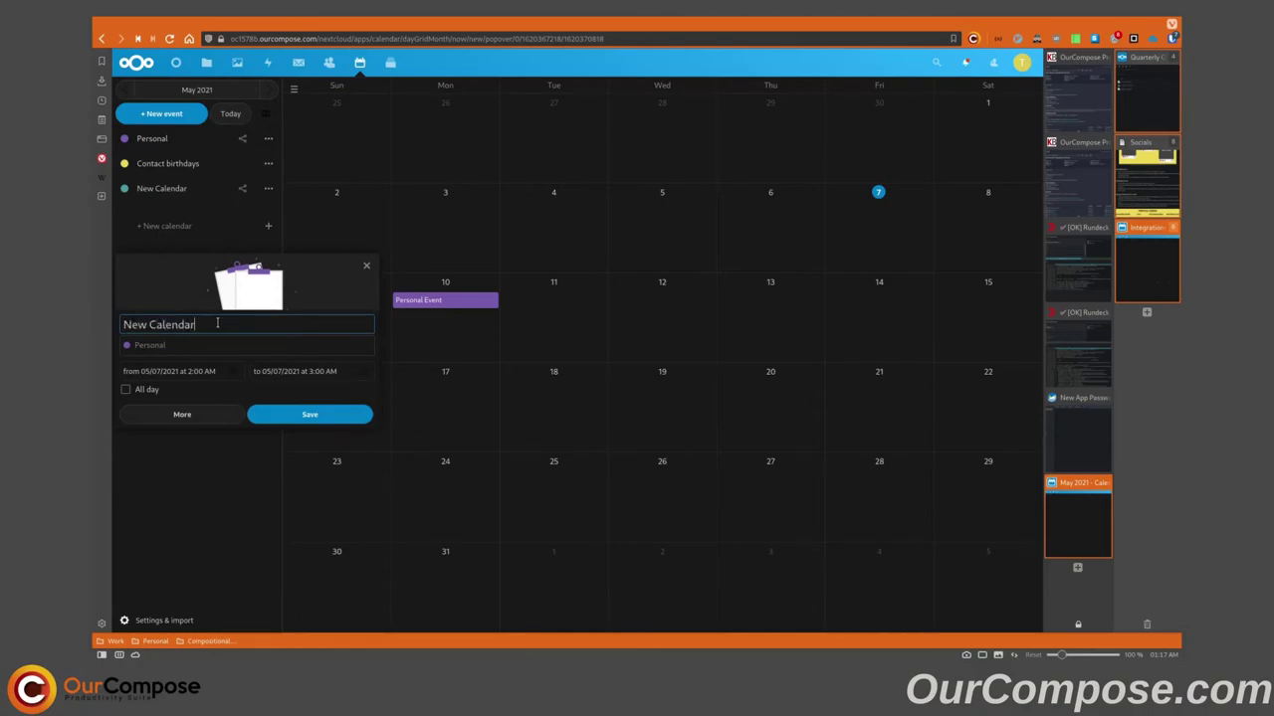
click(201, 345)
click(160, 390)
click(168, 371)
click(157, 271)
click(128, 393)
click(309, 414)
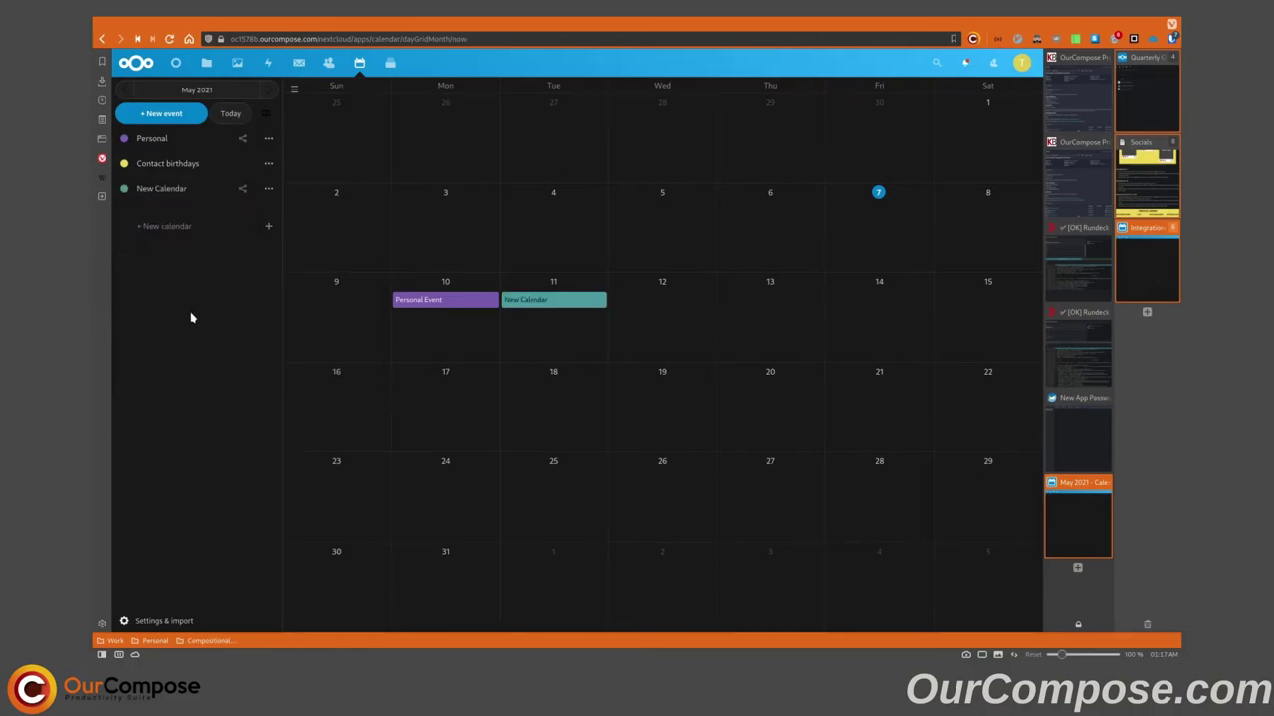
Toggle New Calendar and Personal off and back on to check each calendar's events.
click(125, 191)
click(124, 139)
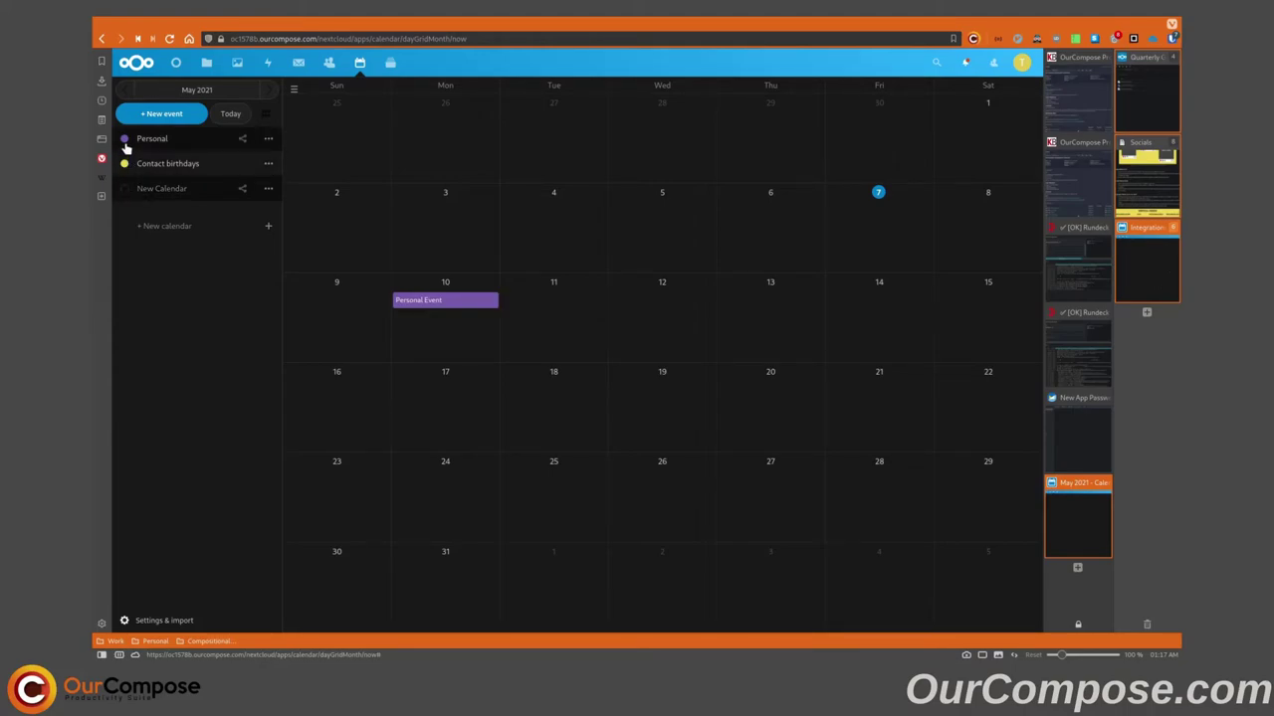
click(124, 189)
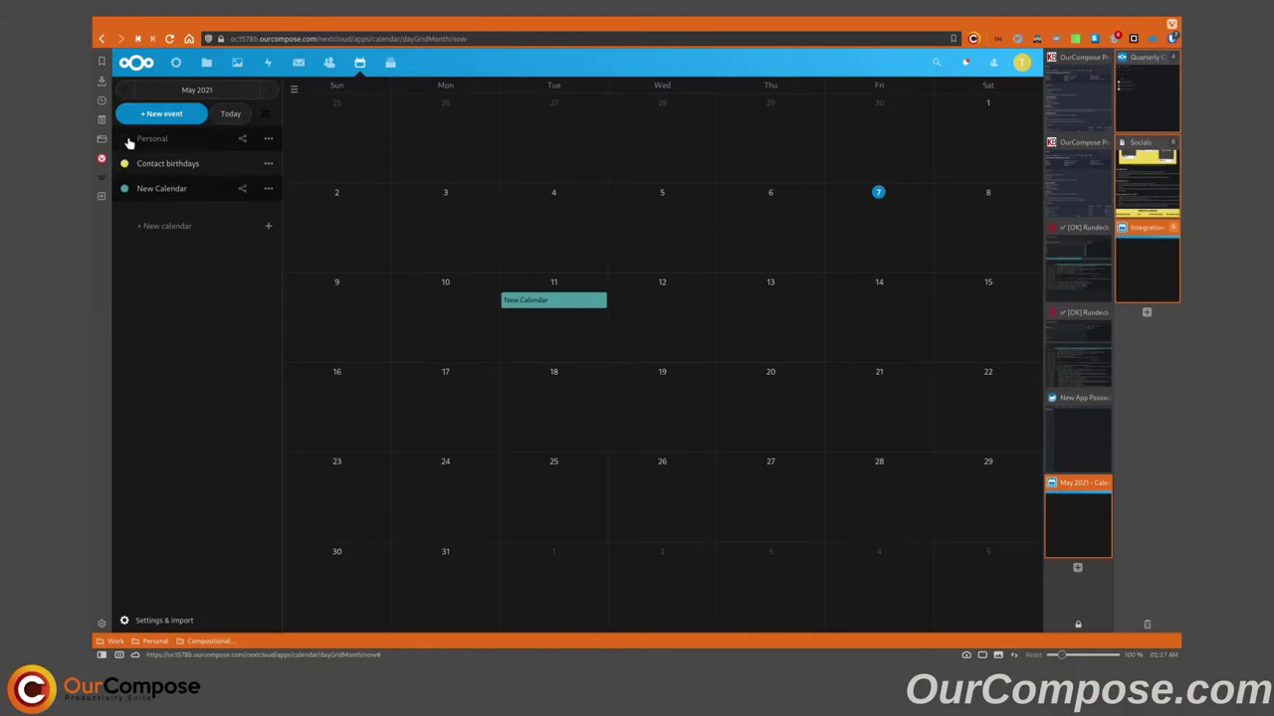
click(126, 140)
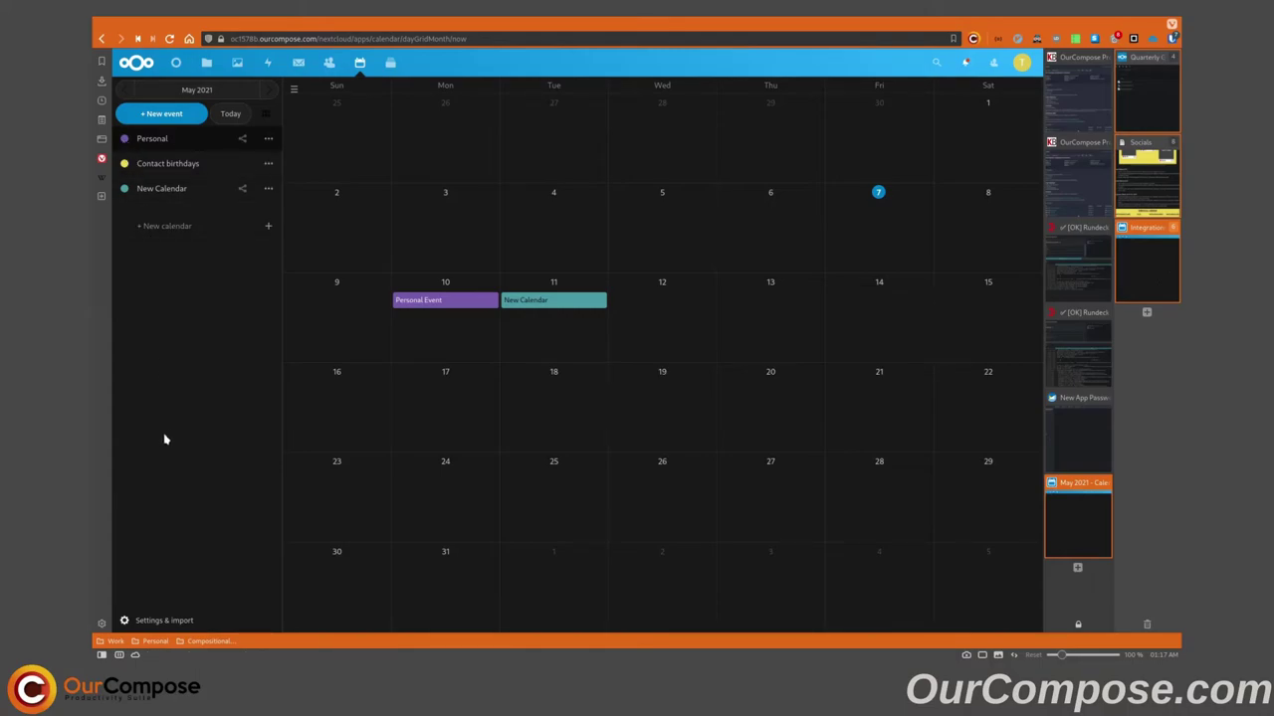
Open the Personal board in Deck and move Example Task 3 into the Doing column.
click(390, 62)
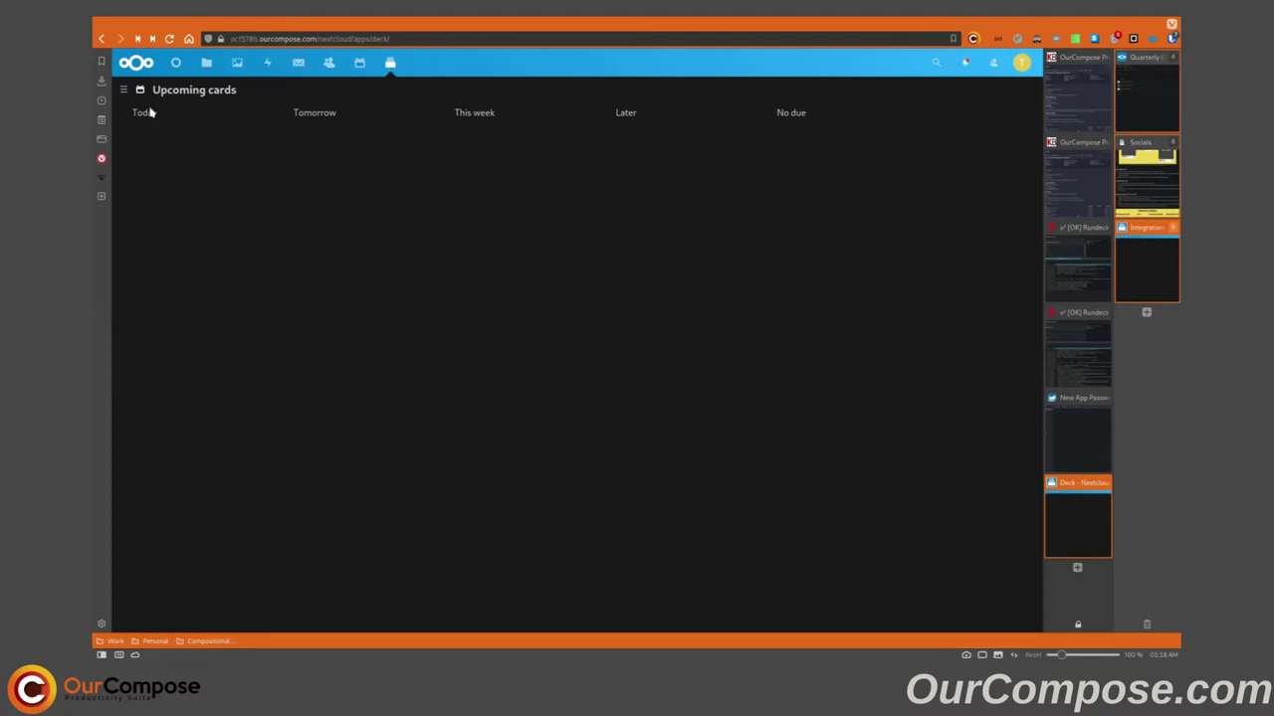
click(132, 91)
click(159, 138)
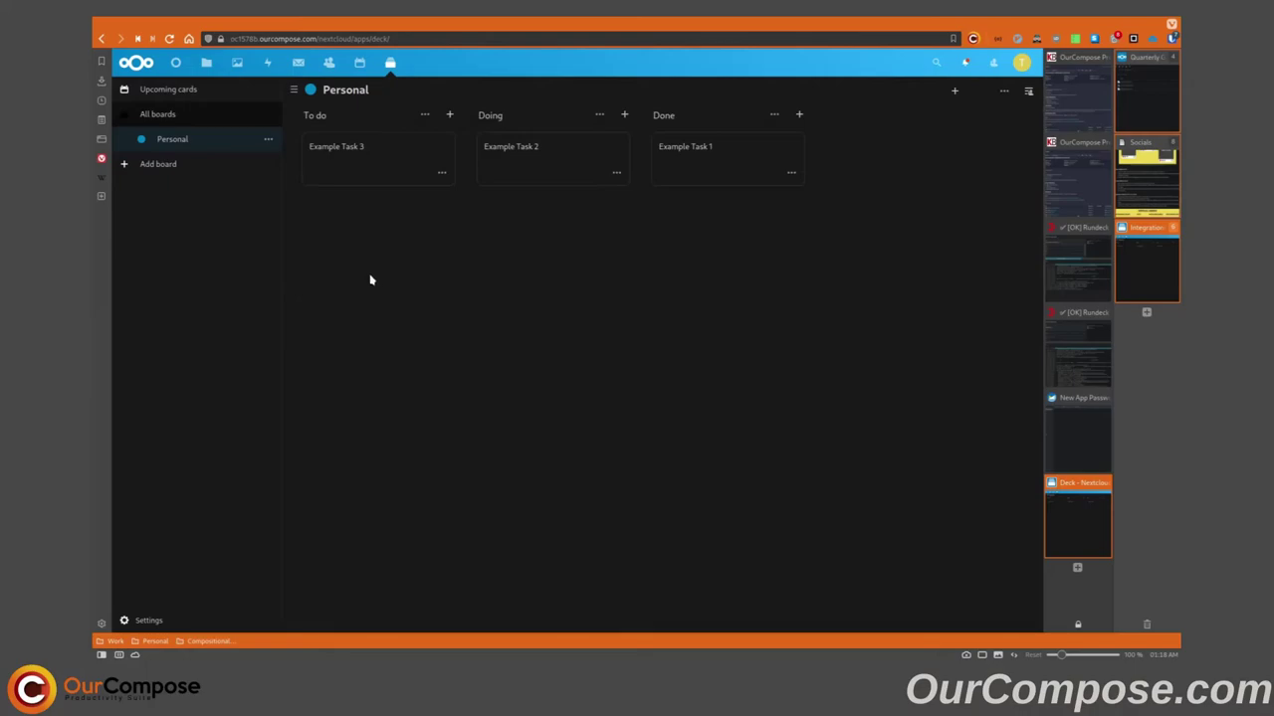
drag(387, 170, 557, 239)
Add a new card named 'Task 1' to the To do column.
click(450, 116)
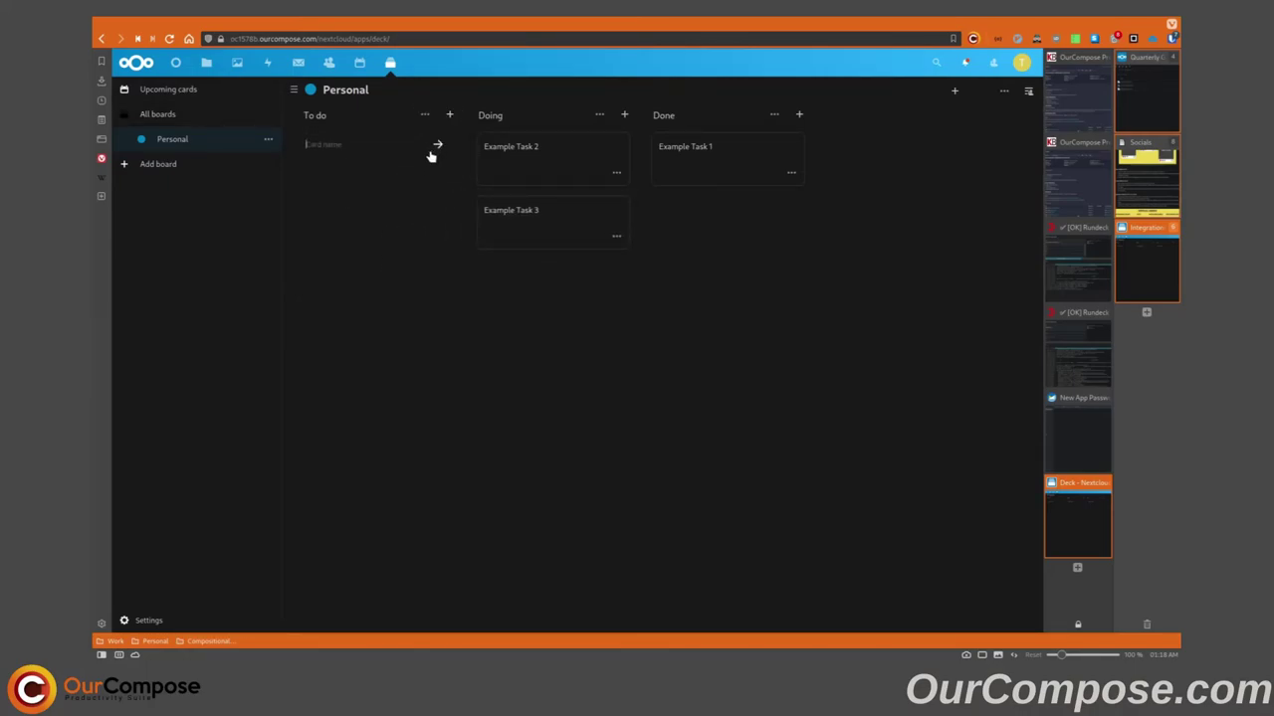
text(To)
key(BackSpace)
key(BackSpace)
text(Task 1)
key(Return)
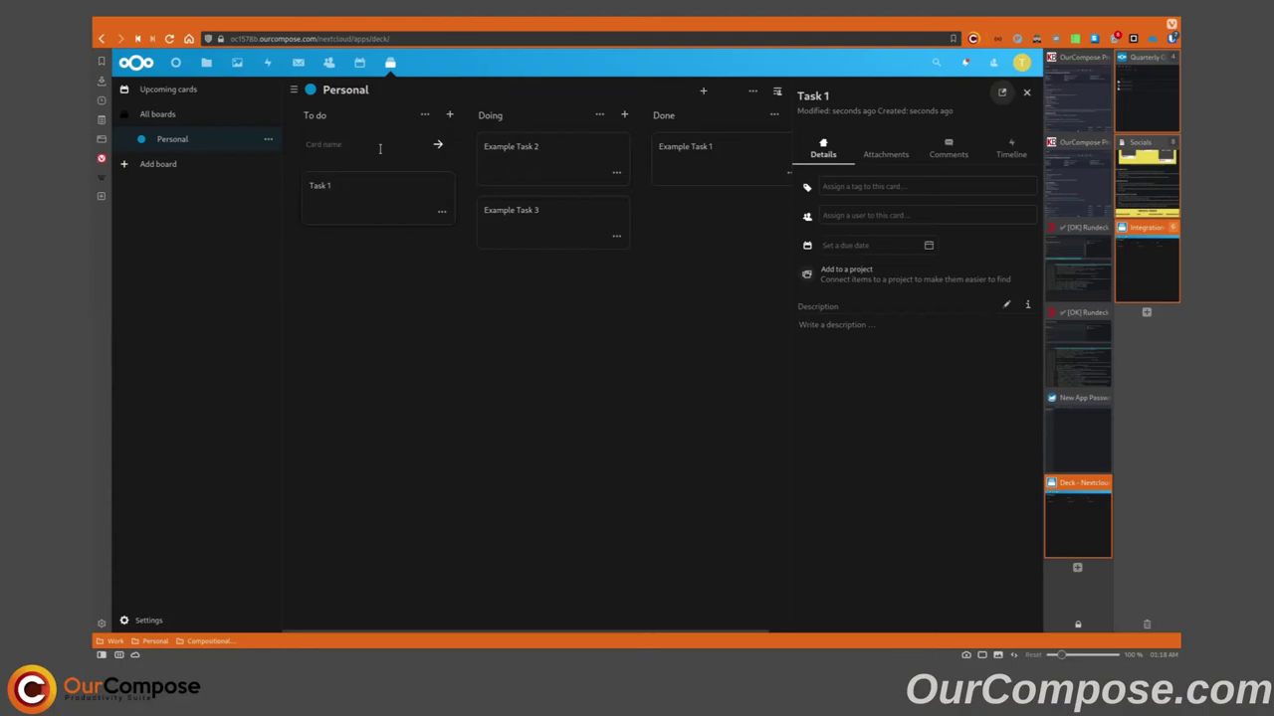